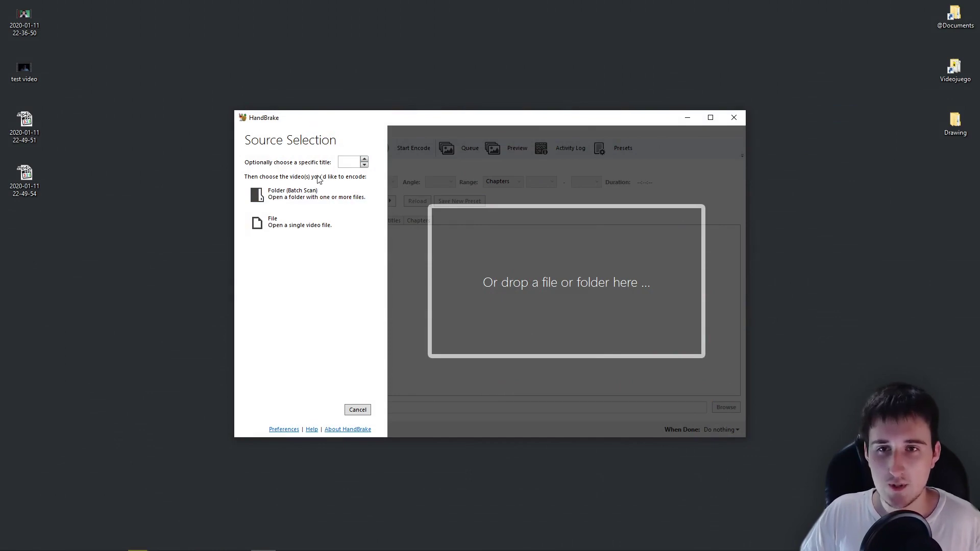
Load test video.mp4 from the Desktop as the source, then play it in a media player.
{"action": "left_click", "coordinate": [292, 227]}
{"action": "double_click", "coordinate": [635, 217]}
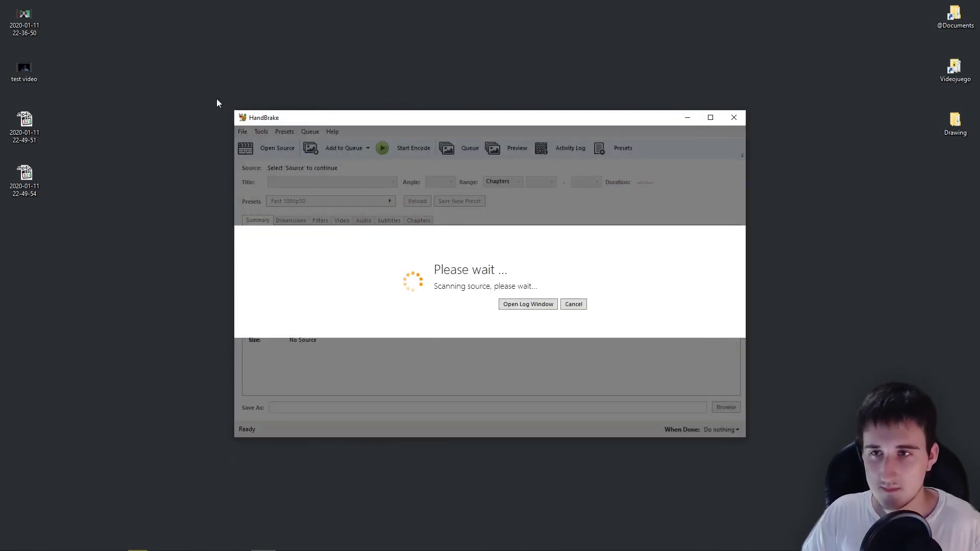
{"action": "double_click", "coordinate": [31, 71]}
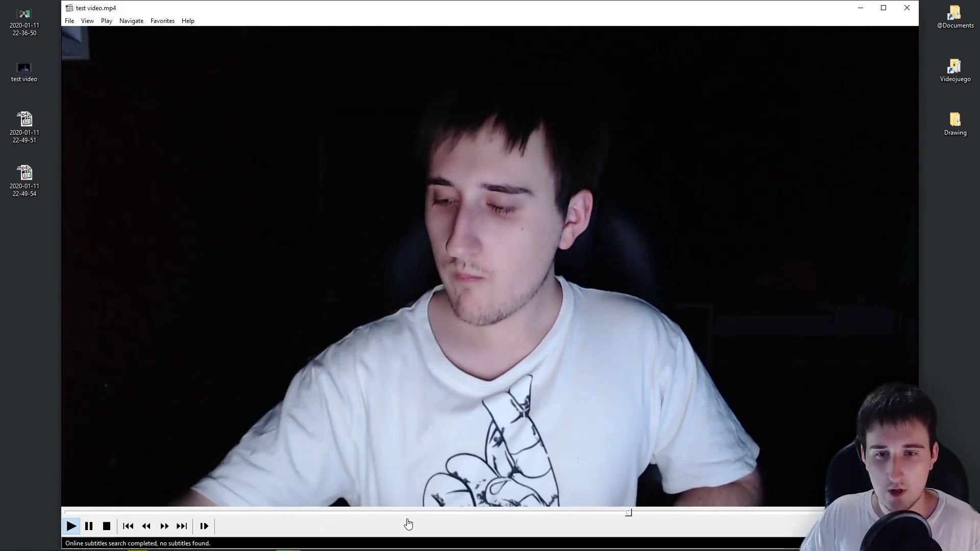
Pause the test video and close Media Player Classic.
{"action": "left_click", "coordinate": [544, 316]}
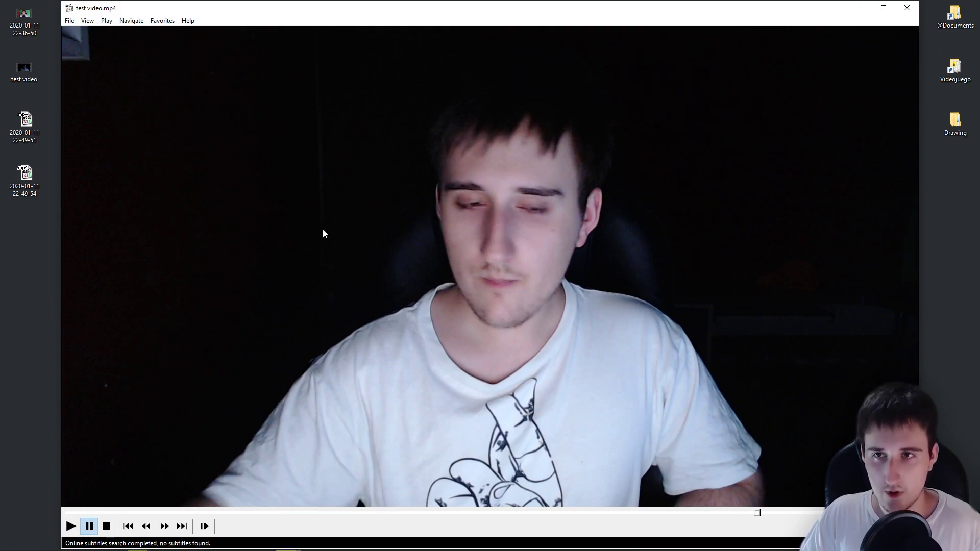
{"action": "left_click", "coordinate": [906, 9]}
Apply the Production > Production Max preset and bring up its Filters settings.
{"action": "left_click_drag", "start_coordinate": [368, 117], "coordinate": [383, 107]}
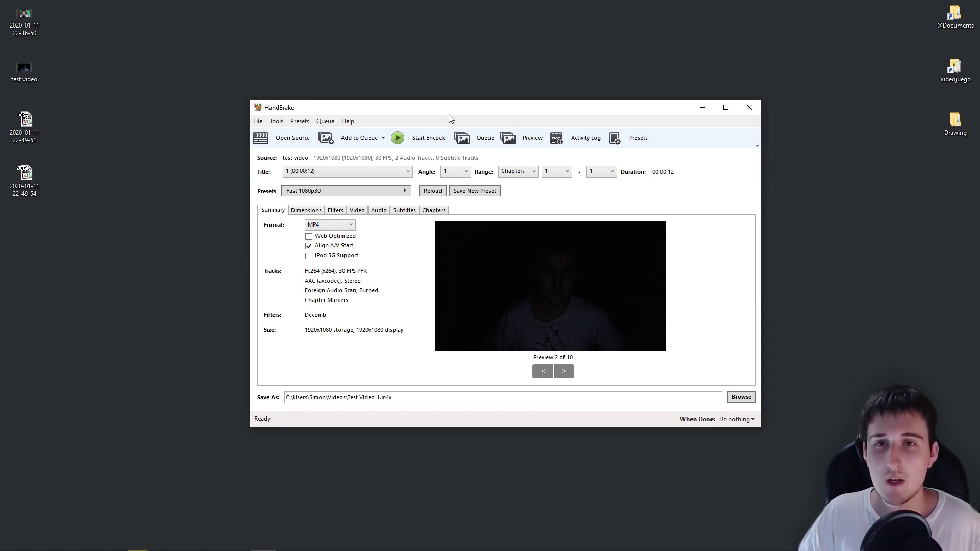
{"action": "left_click", "coordinate": [345, 197]}
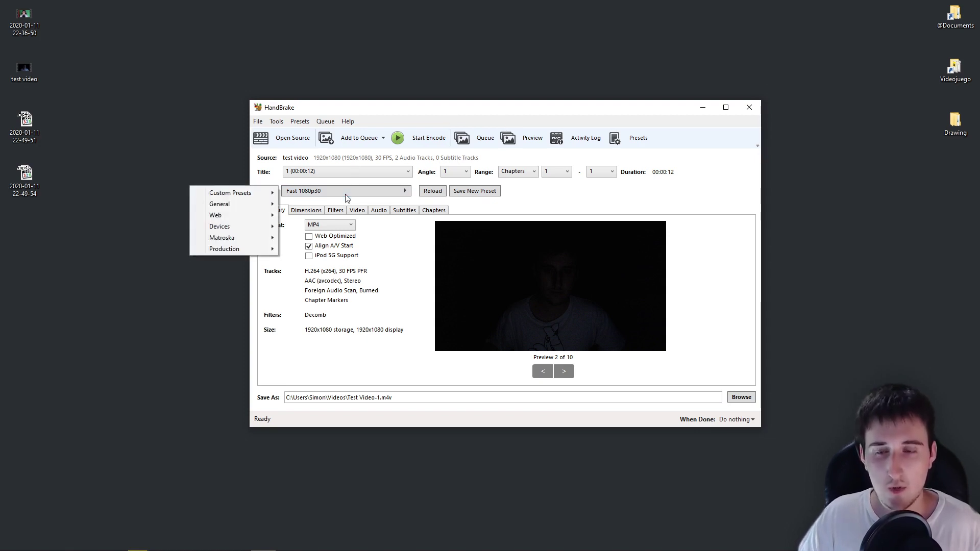
{"action": "left_click", "coordinate": [330, 199]}
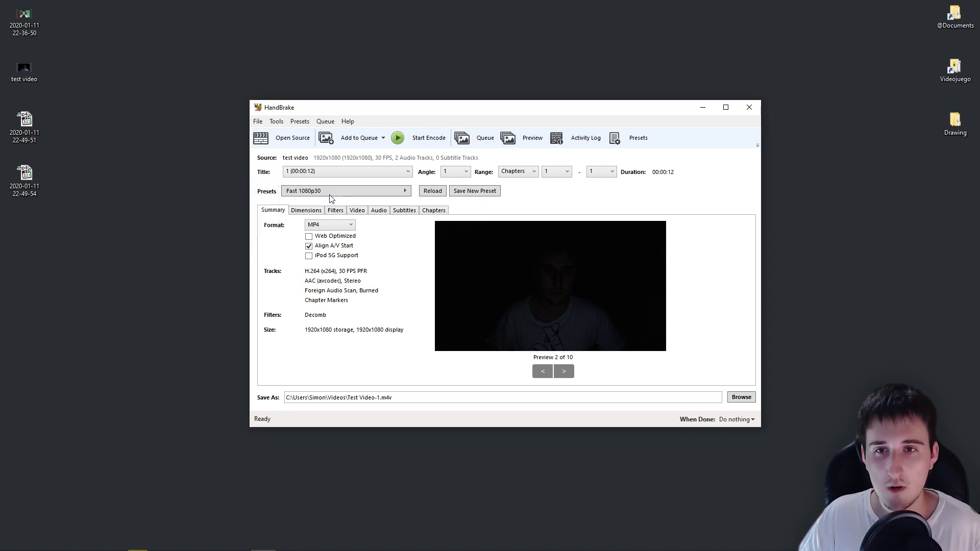
{"action": "left_click", "coordinate": [317, 192]}
{"action": "left_click", "coordinate": [540, 194]}
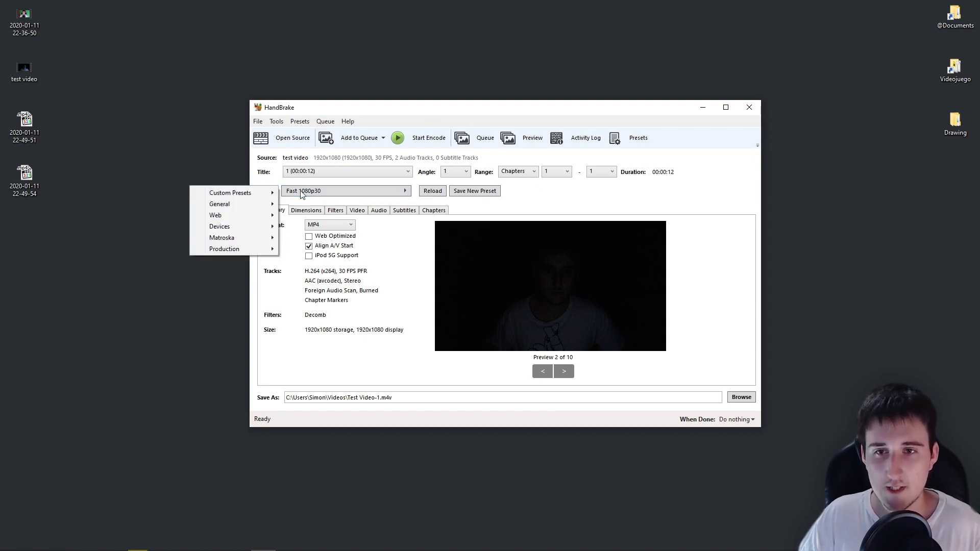
{"action": "left_click", "coordinate": [304, 195]}
{"action": "mouse_move", "coordinate": [228, 250]}
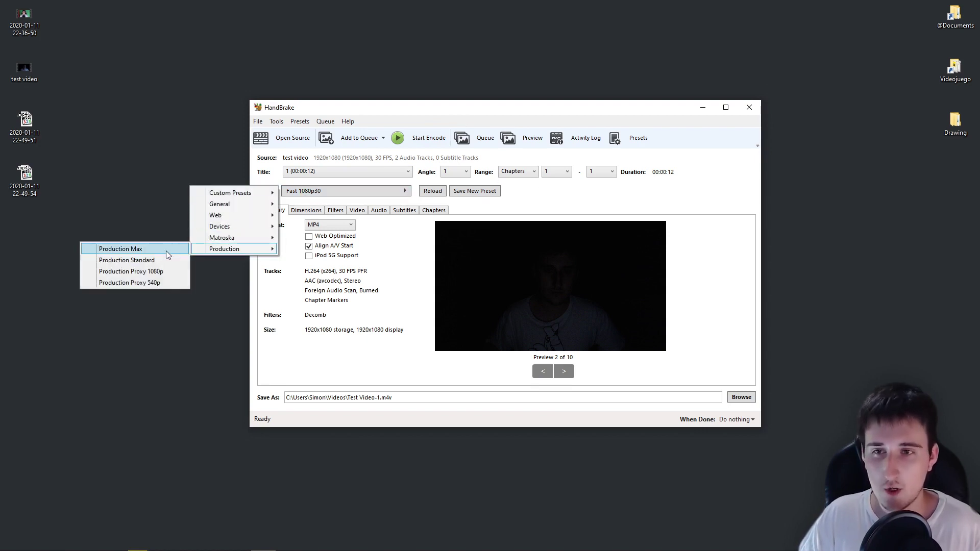
{"action": "left_click", "coordinate": [146, 250]}
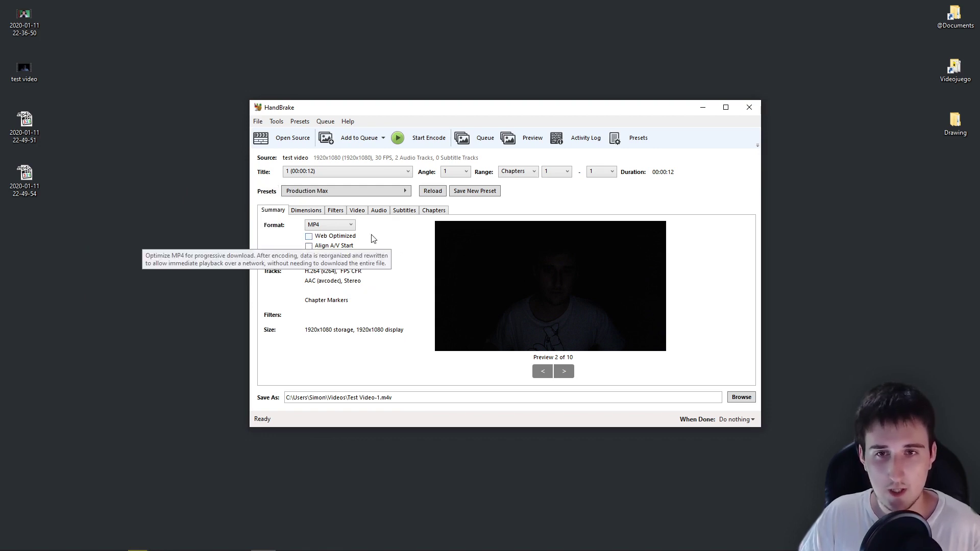
{"action": "left_click", "coordinate": [338, 211]}
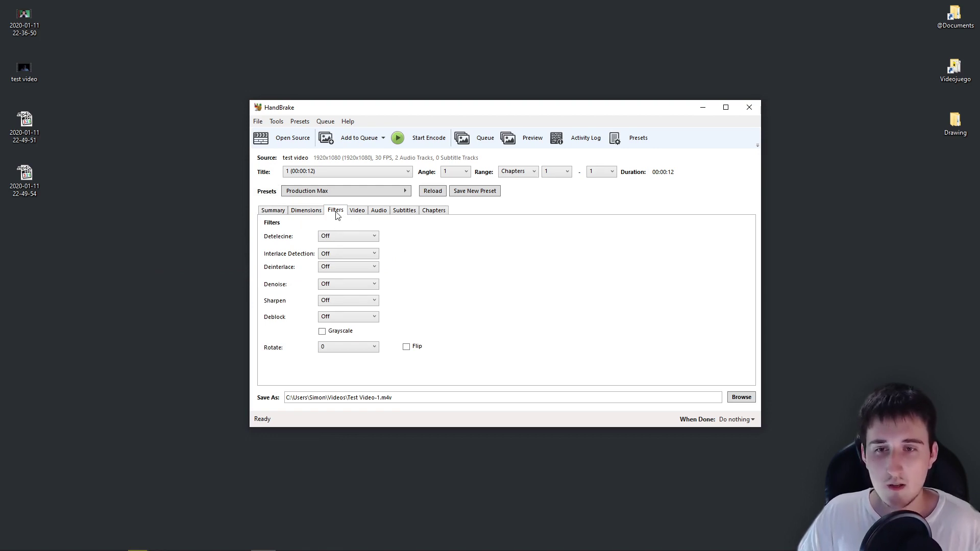
Set the Denoise filter to hqdn3d, making the preset Production Max (Modified).
{"action": "left_click", "coordinate": [330, 285]}
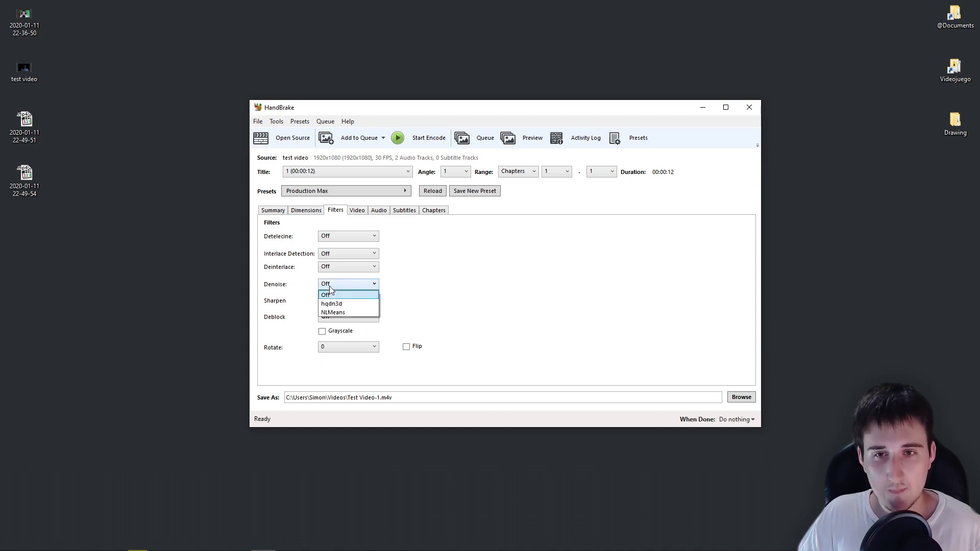
{"action": "left_click", "coordinate": [353, 305]}
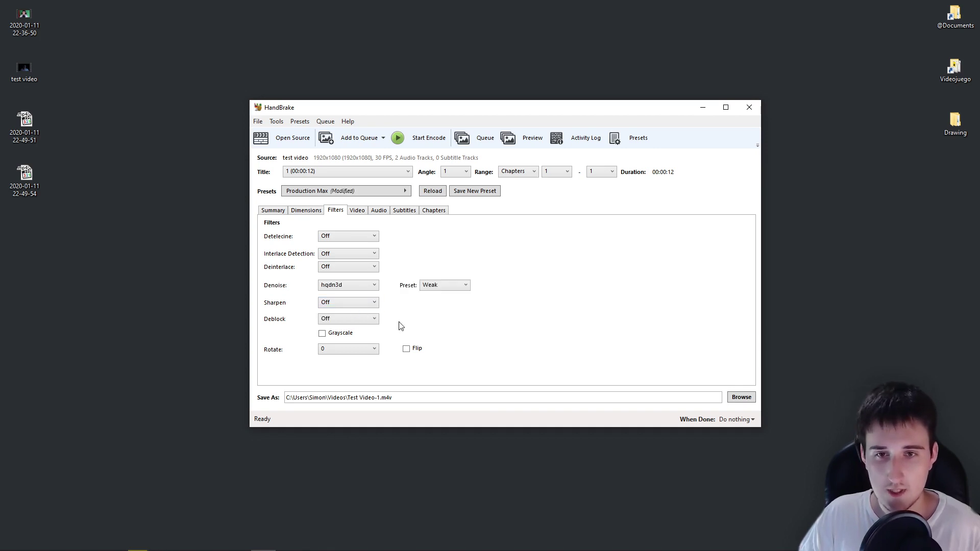
{"action": "left_click", "coordinate": [452, 289]}
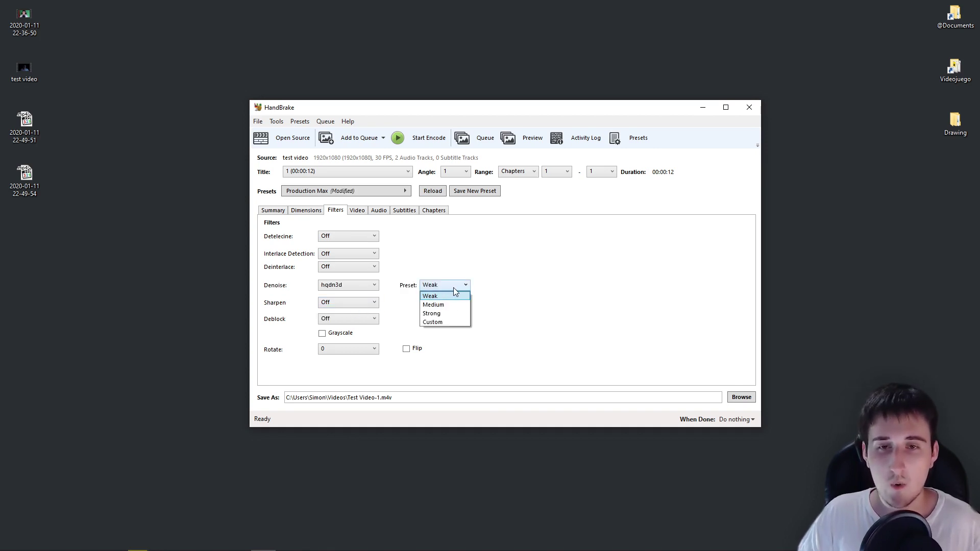
Switch hqdn3d strength to Custom and paste in the custom parameter string.
{"action": "left_click", "coordinate": [452, 320]}
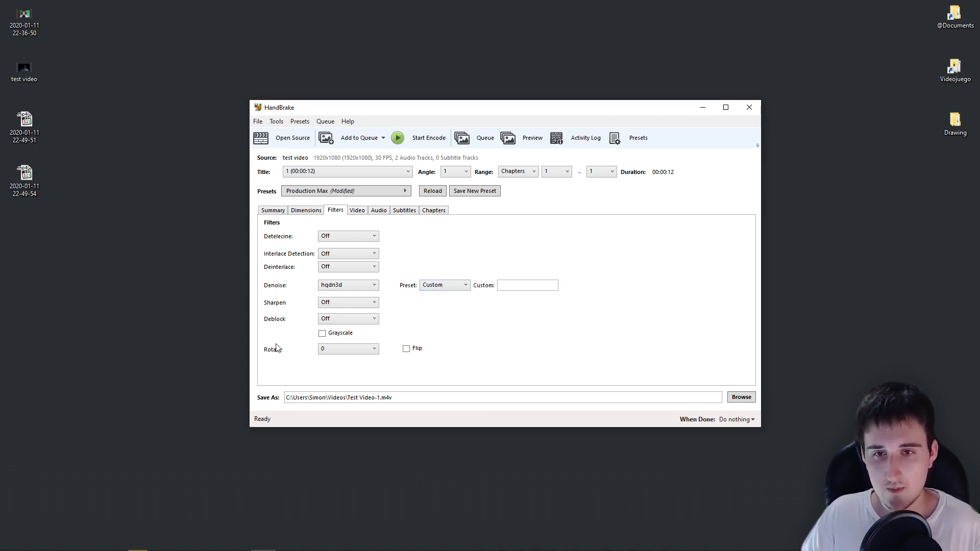
{"action": "key", "text": "alt+Tab"}
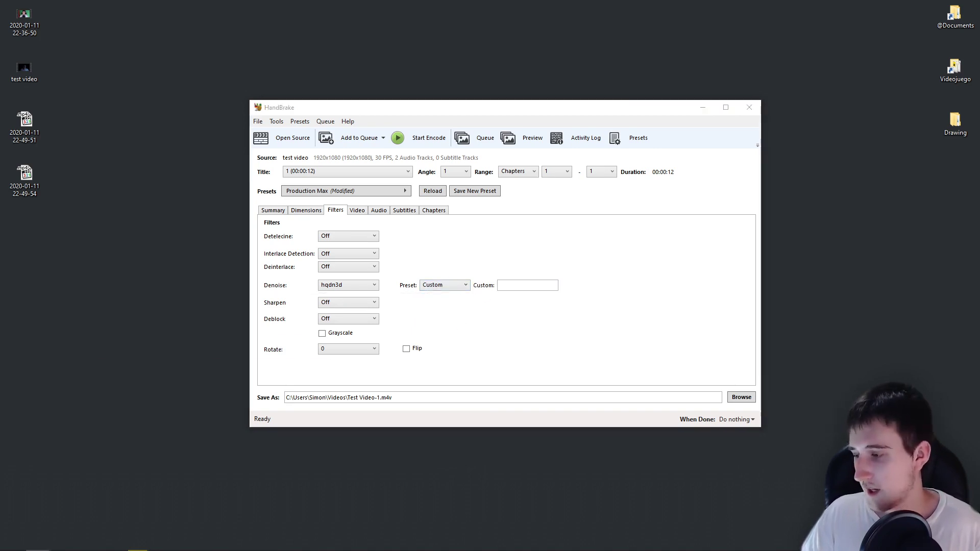
{"action": "left_click", "coordinate": [519, 284]}
{"action": "key", "text": "ctrl+v"}
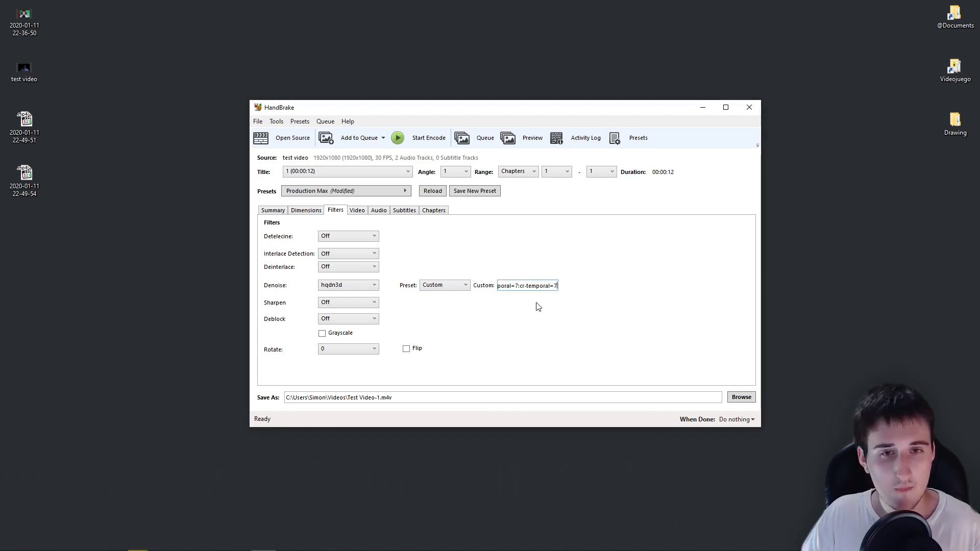
Work through the pasted string, reaching the final cr-temporal value 7.
{"action": "left_click_drag", "start_coordinate": [549, 285], "coordinate": [472, 291]}
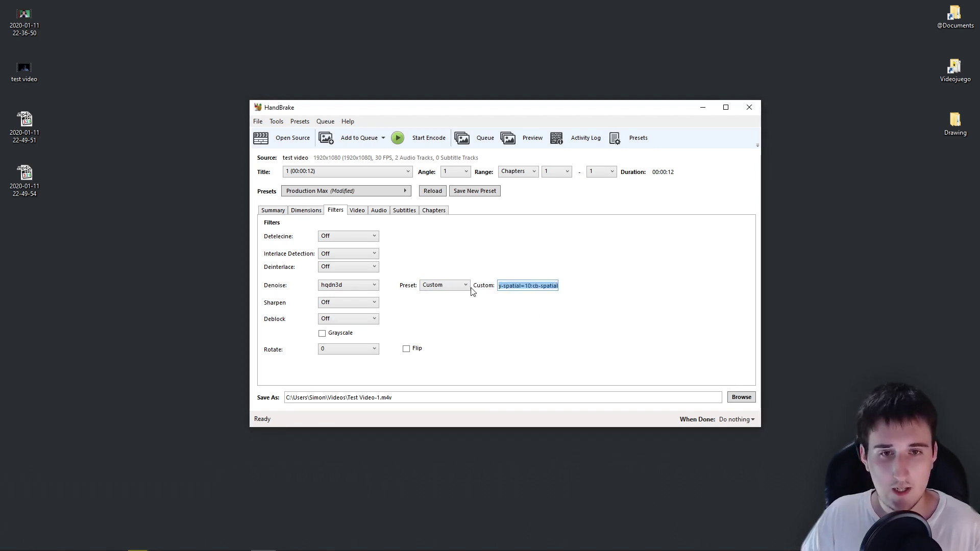
{"action": "left_click", "coordinate": [538, 289]}
{"action": "key", "text": "ctrl+a"}
{"action": "left_click_drag", "start_coordinate": [545, 287], "coordinate": [493, 288]}
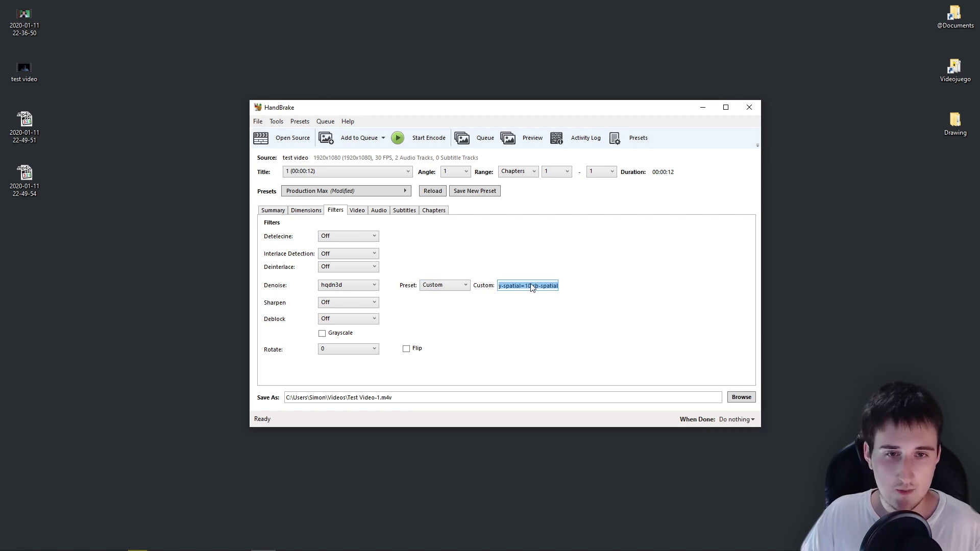
{"action": "left_click", "coordinate": [531, 287]}
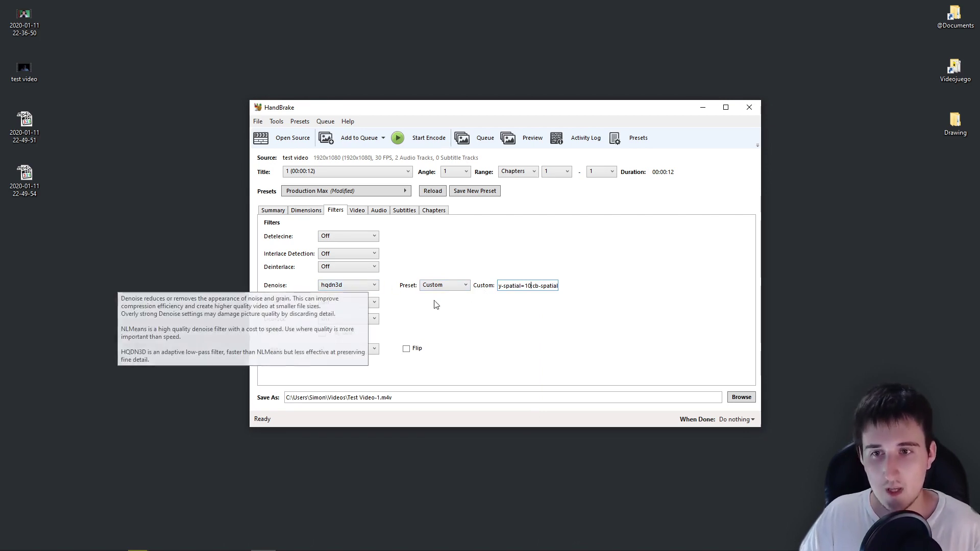
{"action": "mouse_move", "coordinate": [522, 288]}
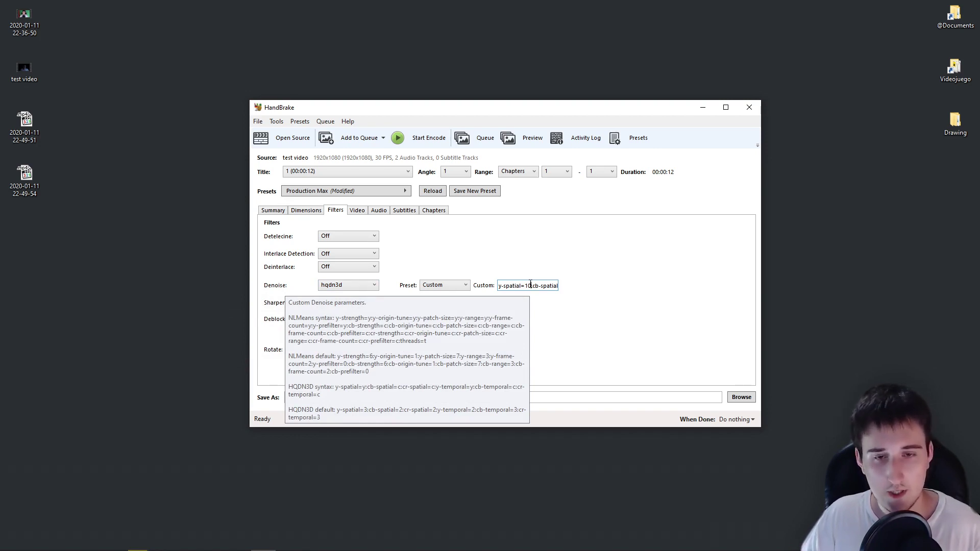
{"action": "left_click_drag", "start_coordinate": [550, 289], "coordinate": [571, 289]}
{"action": "left_click", "coordinate": [545, 287]}
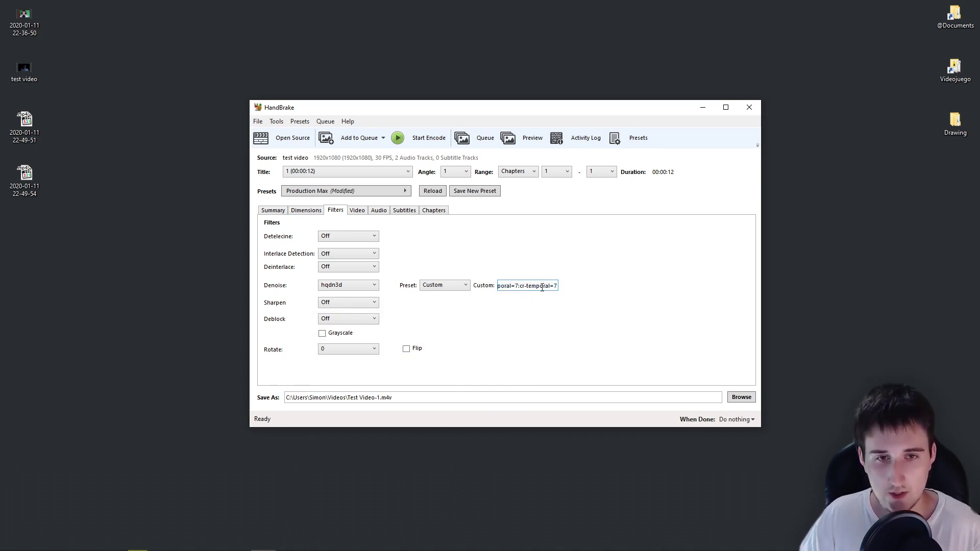
{"action": "left_click", "coordinate": [537, 286]}
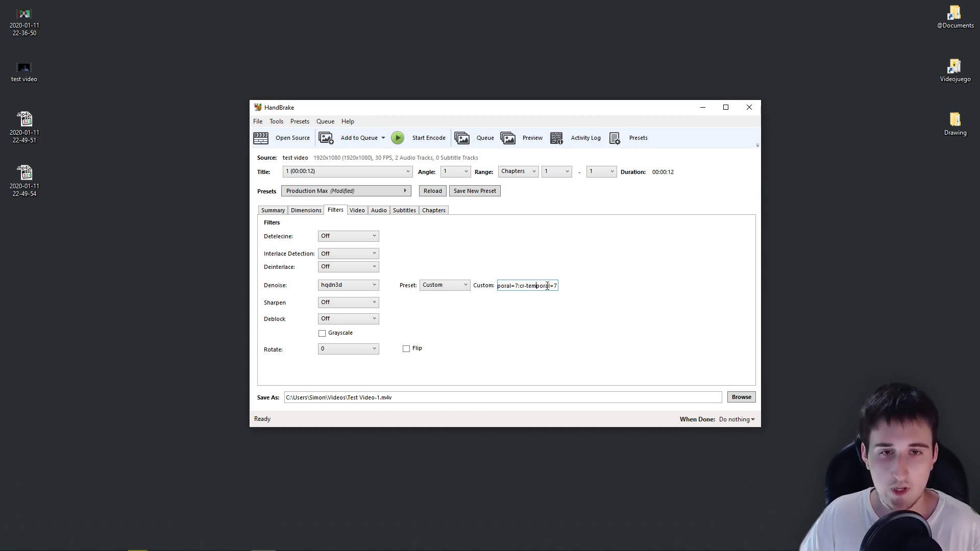
{"action": "double_click", "coordinate": [556, 286]}
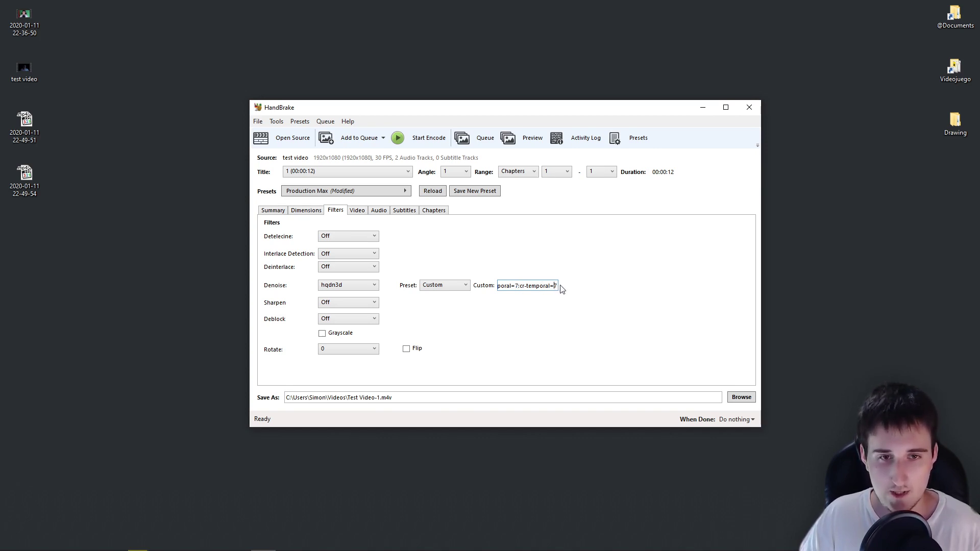
Keep Custom and move to the cr-spatial value, giving y-spatial=10:cb-spatial=10:cr-spatial=10.
{"action": "left_click", "coordinate": [463, 285]}
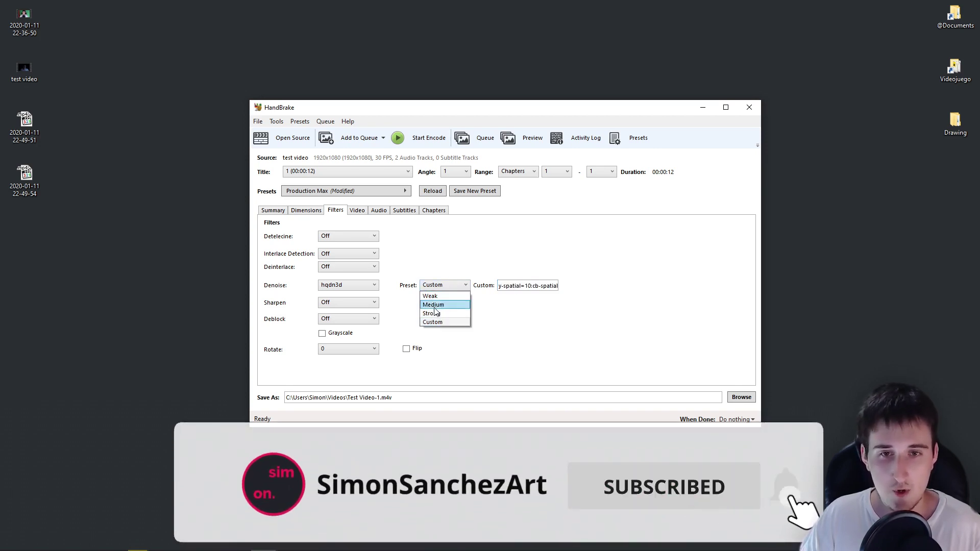
{"action": "left_click", "coordinate": [524, 298]}
{"action": "left_click", "coordinate": [530, 287]}
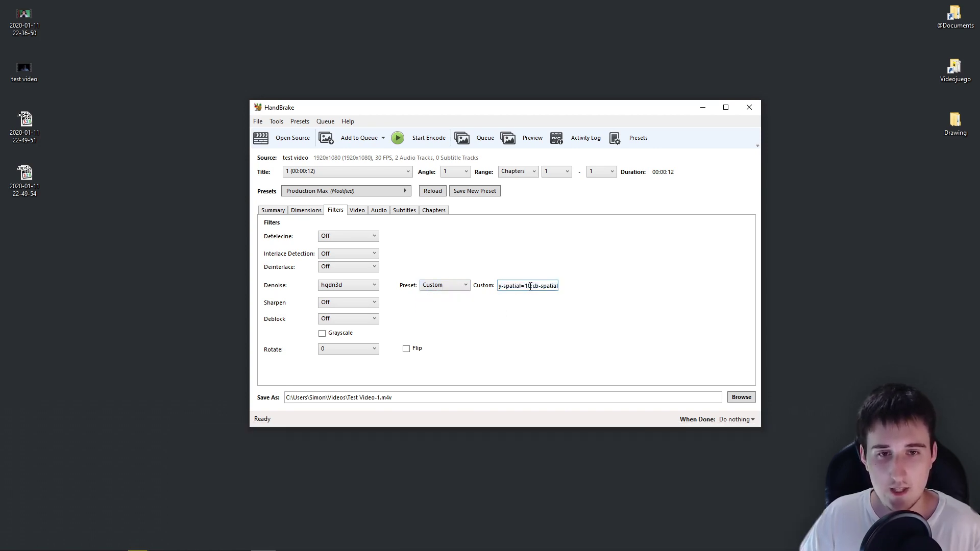
{"action": "left_click_drag", "start_coordinate": [544, 287], "coordinate": [583, 287]}
{"action": "left_click", "coordinate": [558, 286]}
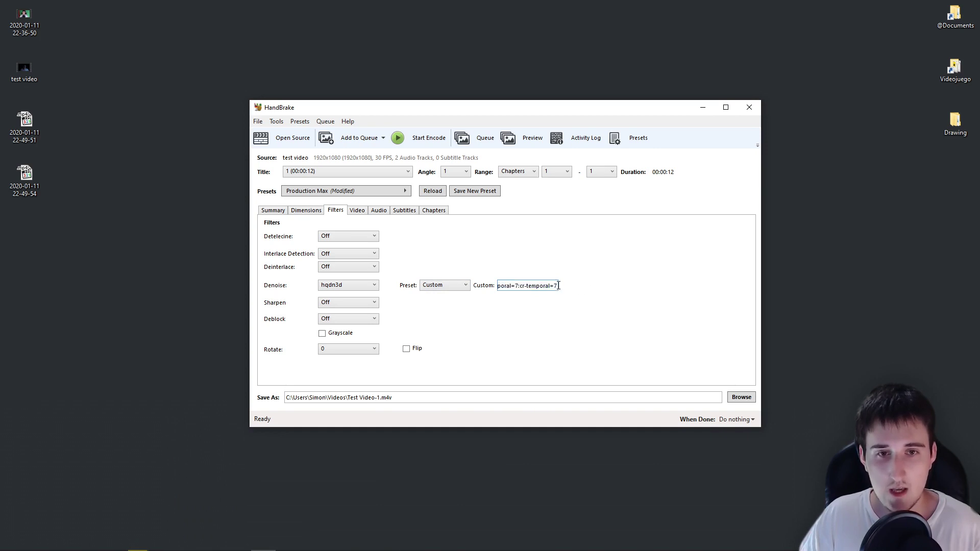
{"action": "triple_click", "coordinate": [519, 289]}
{"action": "left_click", "coordinate": [515, 286]}
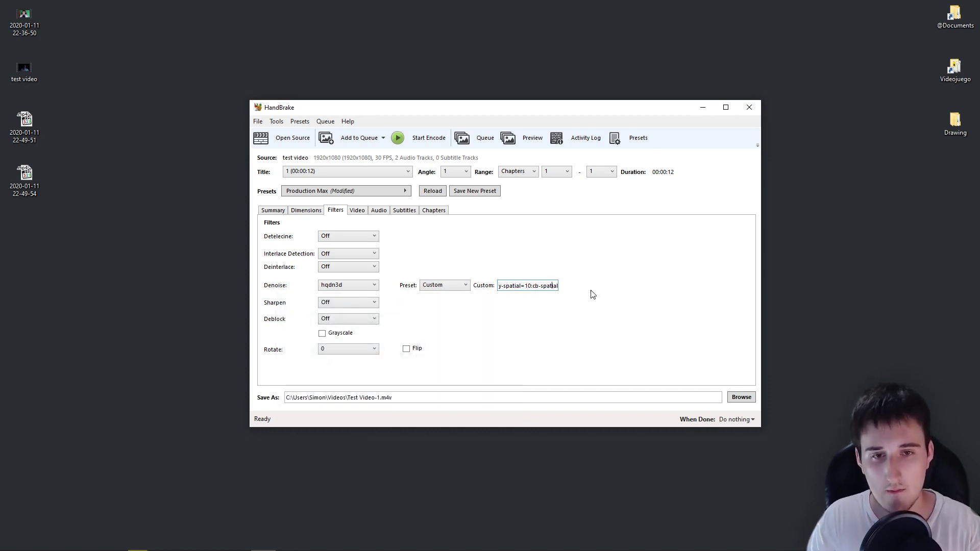
{"action": "key", "text": "Right"}
{"action": "key", "text": "Right"}
{"action": "key", "text": "Right"}
{"action": "key", "text": "Right"}
{"action": "key", "text": "Right"}
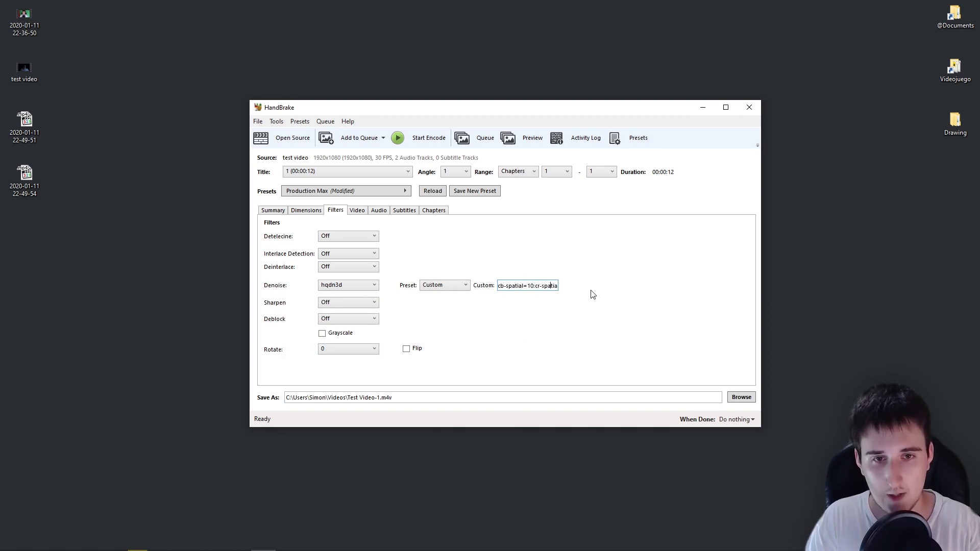
{"action": "key", "text": "Right"}
{"action": "key", "text": "Right"}
{"action": "key", "text": "Right"}
{"action": "key", "text": "Right"}
{"action": "key", "text": "Right"}
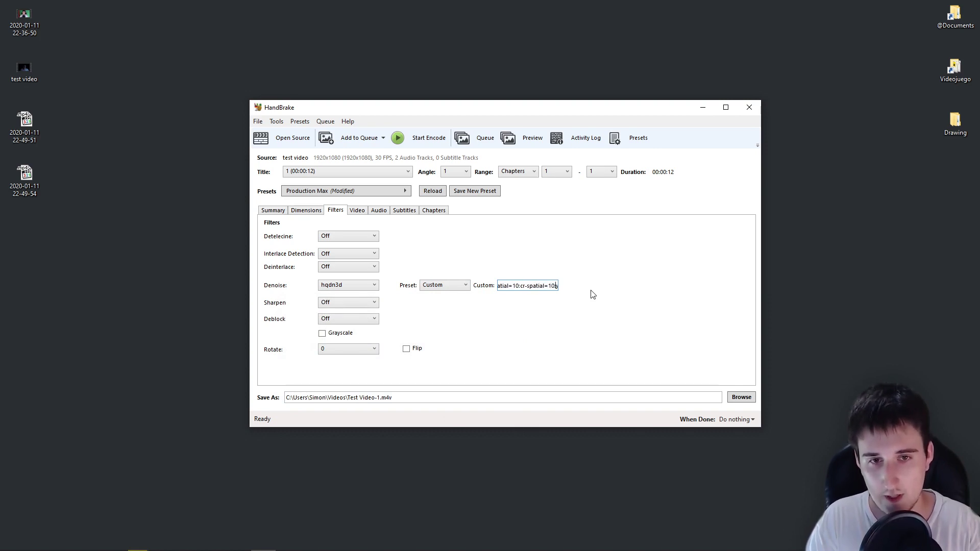
{"action": "key", "text": "Right"}
{"action": "key", "text": "Right"}
{"action": "key", "text": "Right"}
{"action": "key", "text": "Right"}
{"action": "key", "text": "Right"}
{"action": "key", "text": "Right"}
{"action": "key", "text": "Right"}
{"action": "key", "text": "Right"}
{"action": "key", "text": "Right"}
{"action": "key", "text": "Right"}
{"action": "key", "text": "Right"}
{"action": "key", "text": "Right"}
{"action": "key", "text": "Right"}
{"action": "key", "text": "Right"}
{"action": "key", "text": "Right"}
{"action": "key", "text": "Right"}
{"action": "key", "text": "Right"}
{"action": "key", "text": "Right"}
{"action": "key", "text": "Right"}
{"action": "key", "text": "Right"}
{"action": "key", "text": "Right"}
{"action": "key", "text": "Right"}
{"action": "key", "text": "Right"}
{"action": "key", "text": "Right"}
{"action": "key", "text": "Right"}
{"action": "key", "text": "Right"}
{"action": "key", "text": "Right"}
{"action": "key", "text": "Right"}
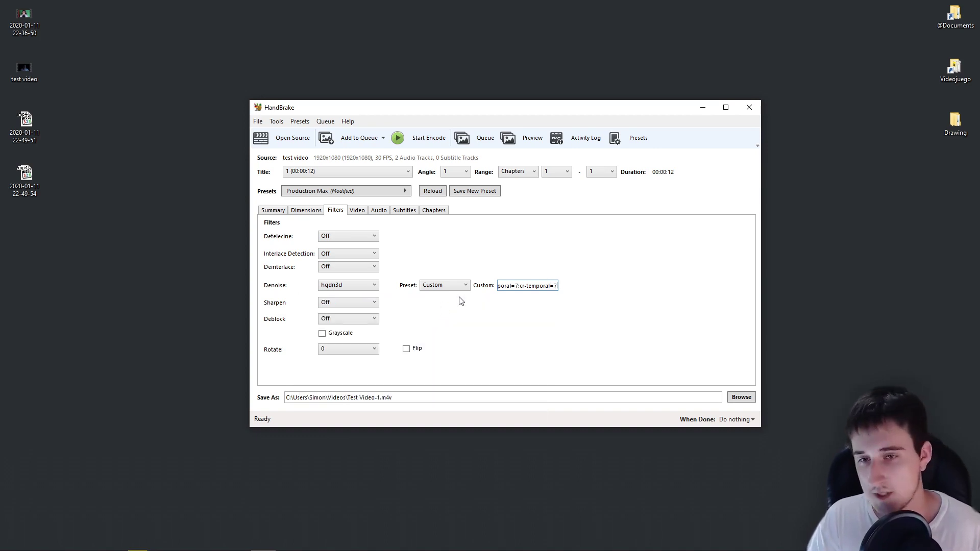
Set sharpening to LapSharp (Medium) and add all remaining audio tracks to the output.
{"action": "left_click", "coordinate": [341, 304]}
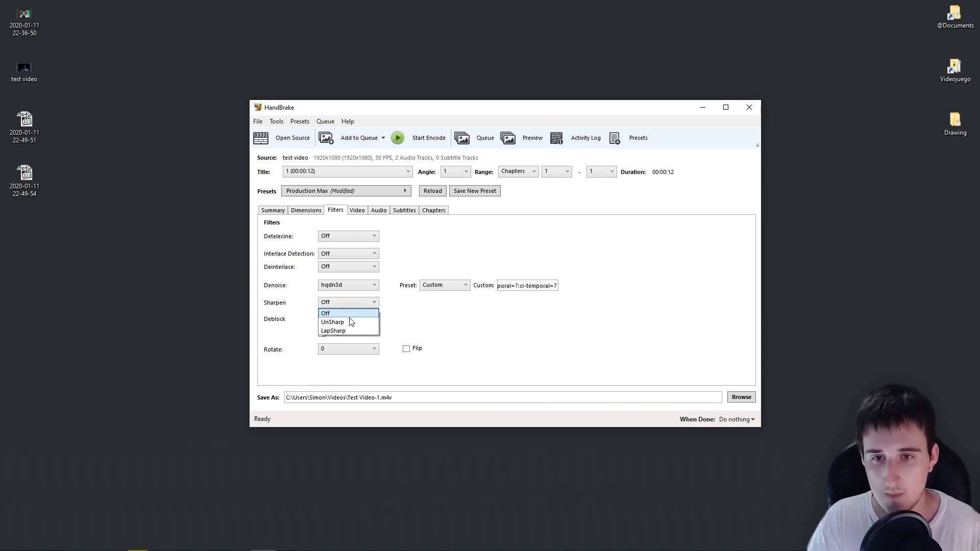
{"action": "left_click", "coordinate": [341, 331]}
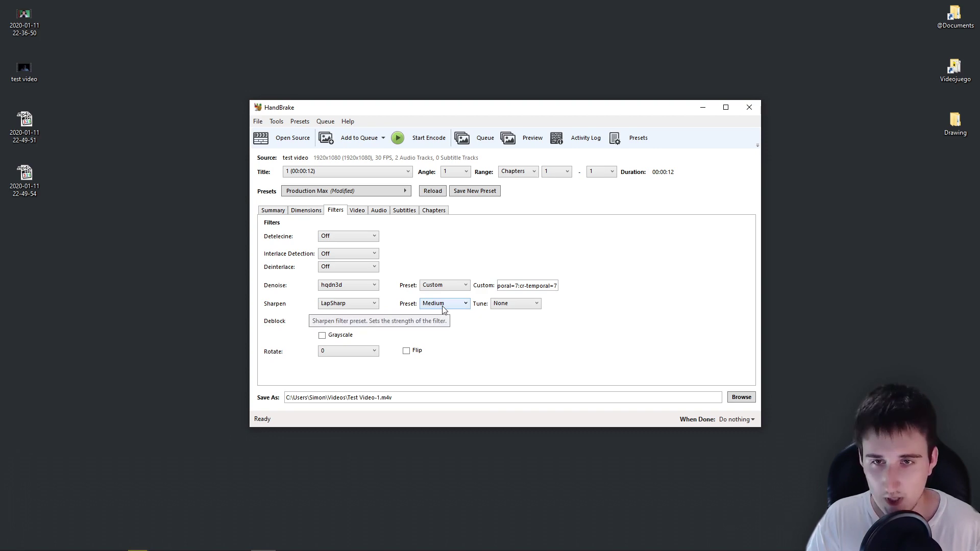
{"action": "left_click", "coordinate": [380, 212]}
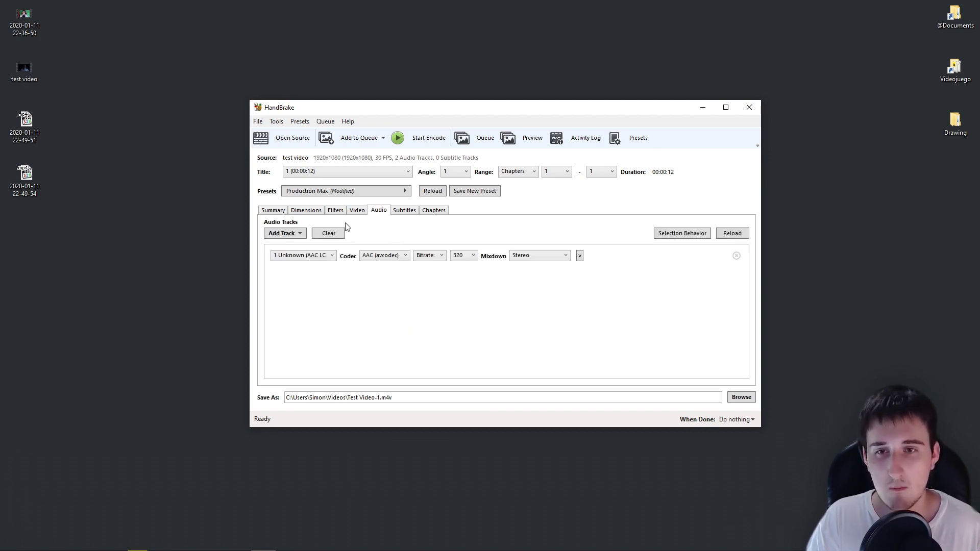
{"action": "left_click", "coordinate": [288, 234]}
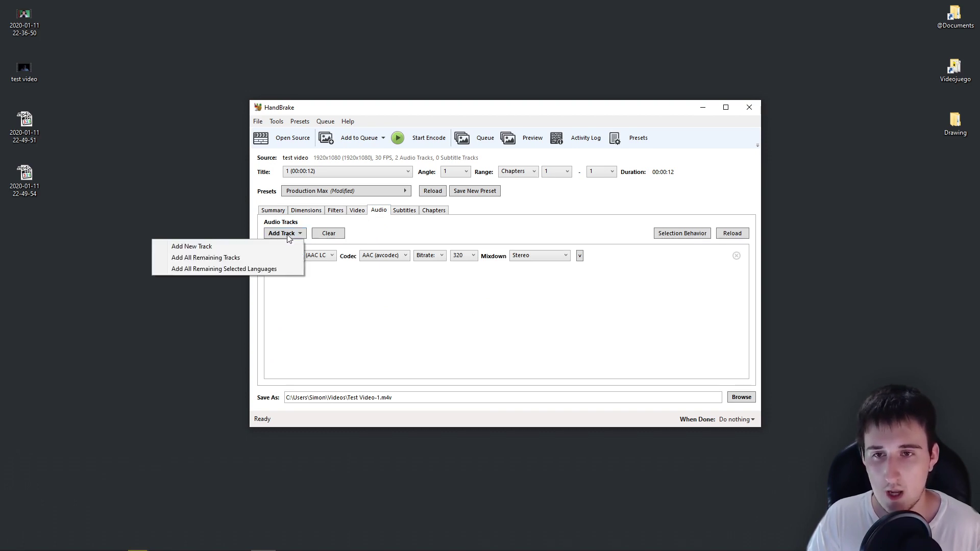
{"action": "left_click", "coordinate": [230, 260]}
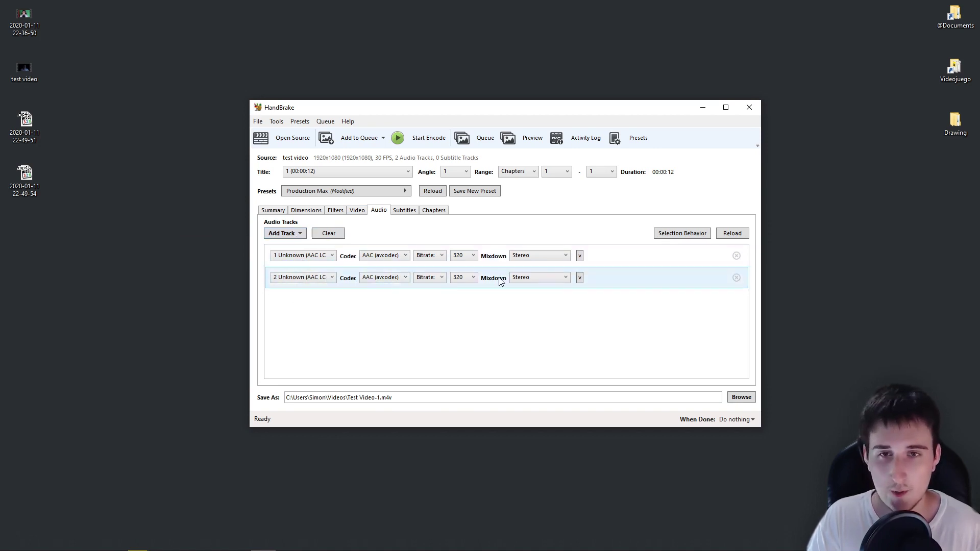
{"action": "left_click", "coordinate": [361, 211]}
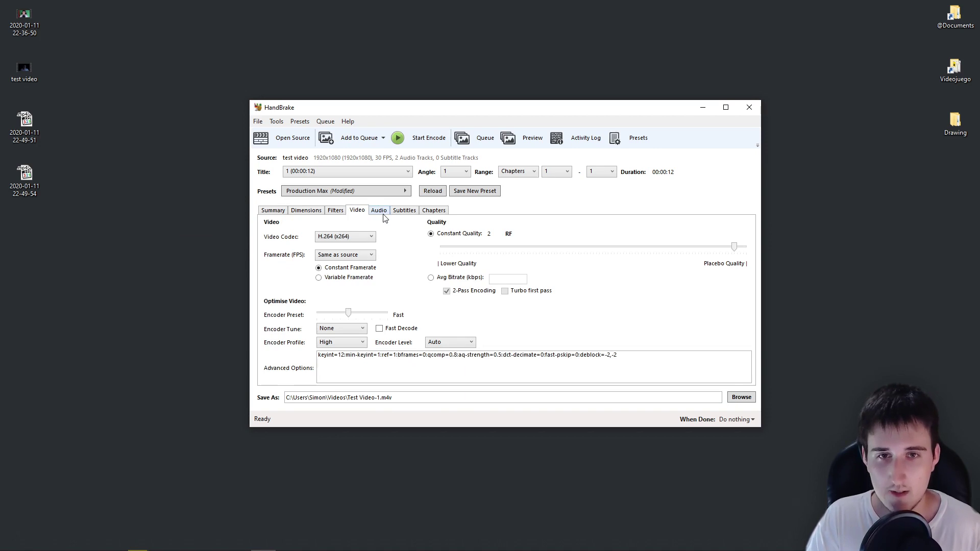
{"action": "left_click", "coordinate": [338, 214]}
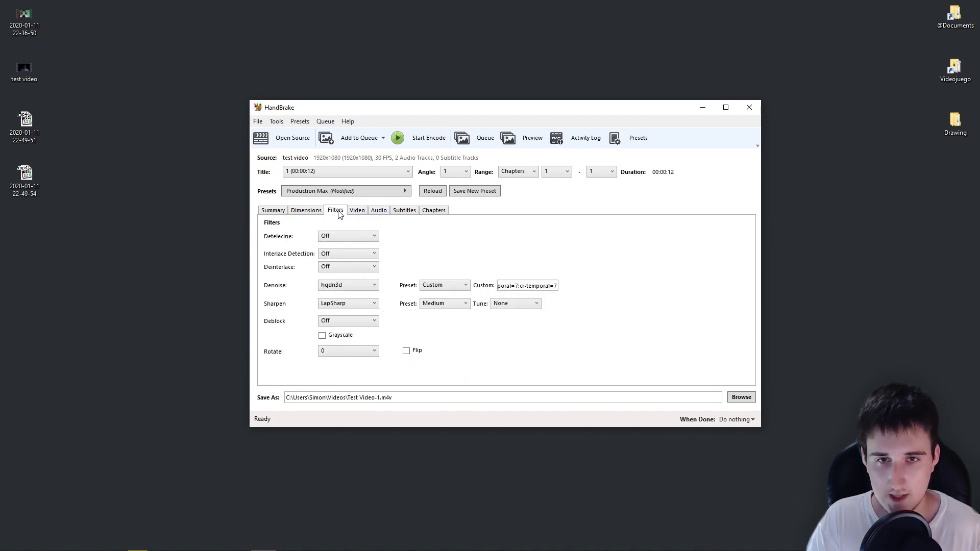
Save the current settings as preset 'My Denoiser' in a new category 'Mine'.
{"action": "left_click", "coordinate": [483, 200]}
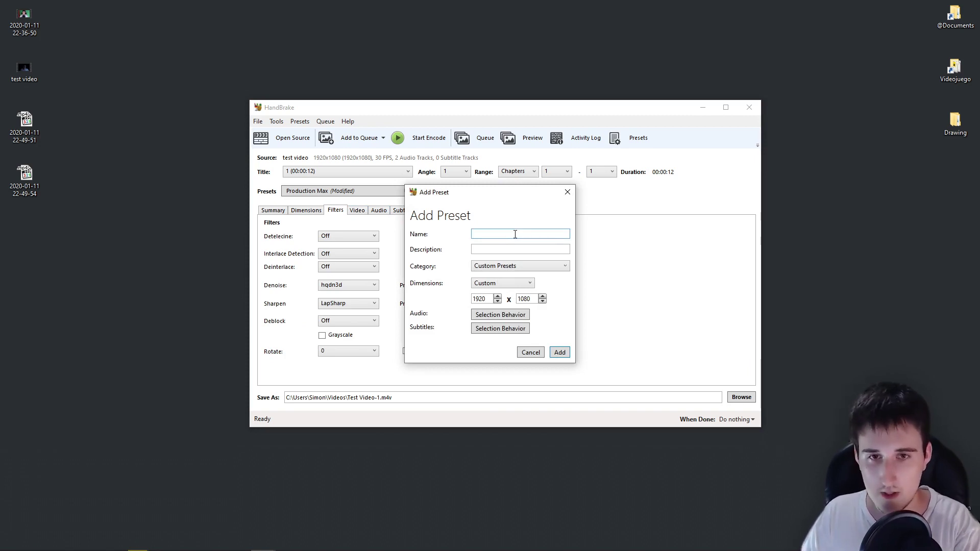
{"action": "type", "text": "My Denoiser"}
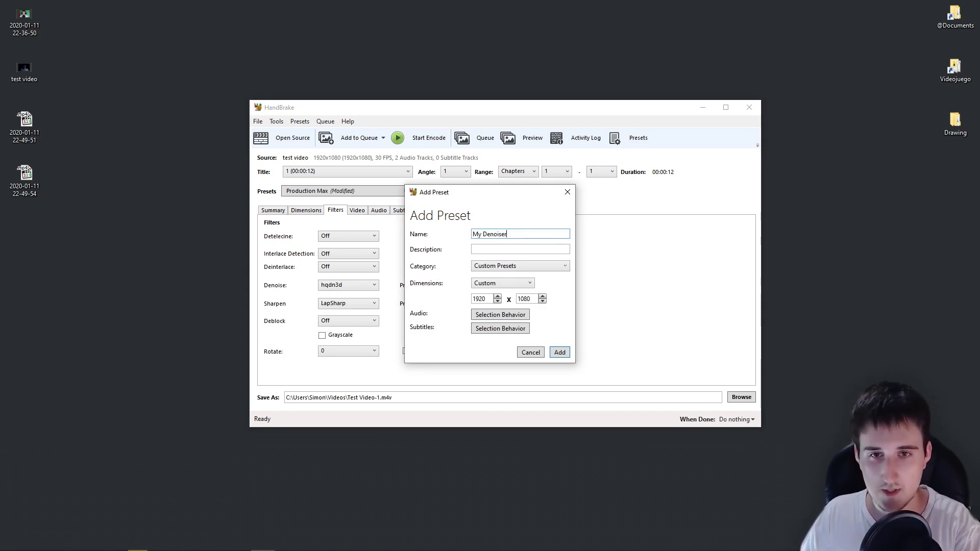
{"action": "left_click", "coordinate": [530, 266]}
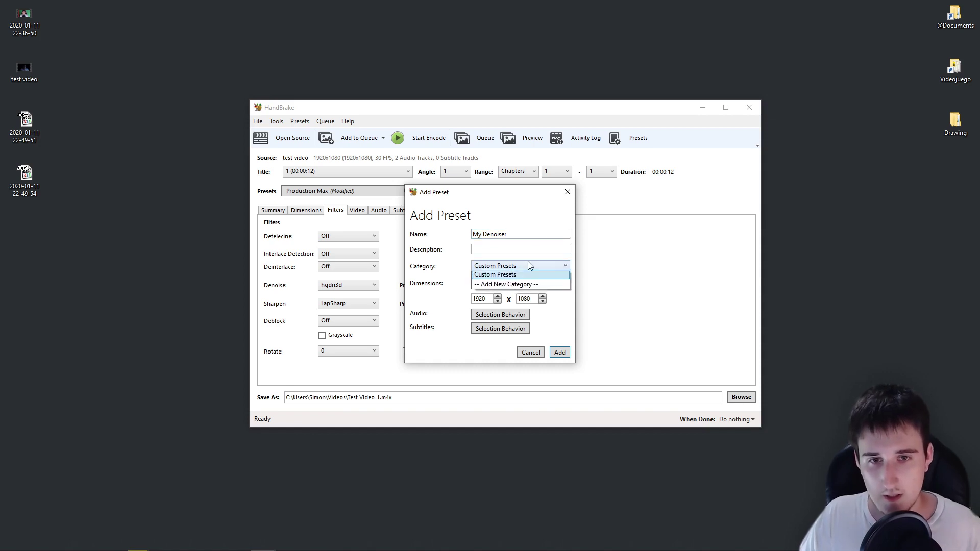
{"action": "left_click", "coordinate": [521, 290]}
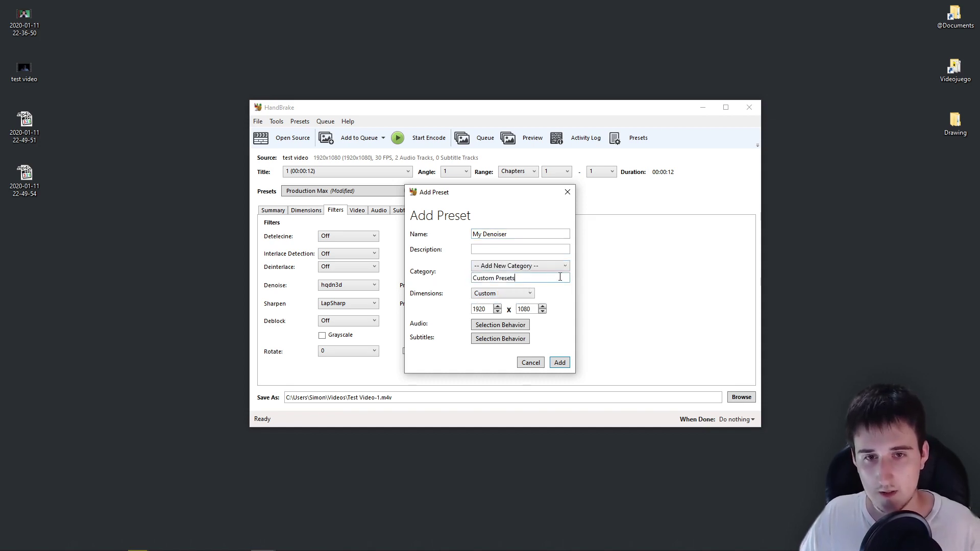
{"action": "left_click_drag", "start_coordinate": [557, 278], "coordinate": [458, 282]}
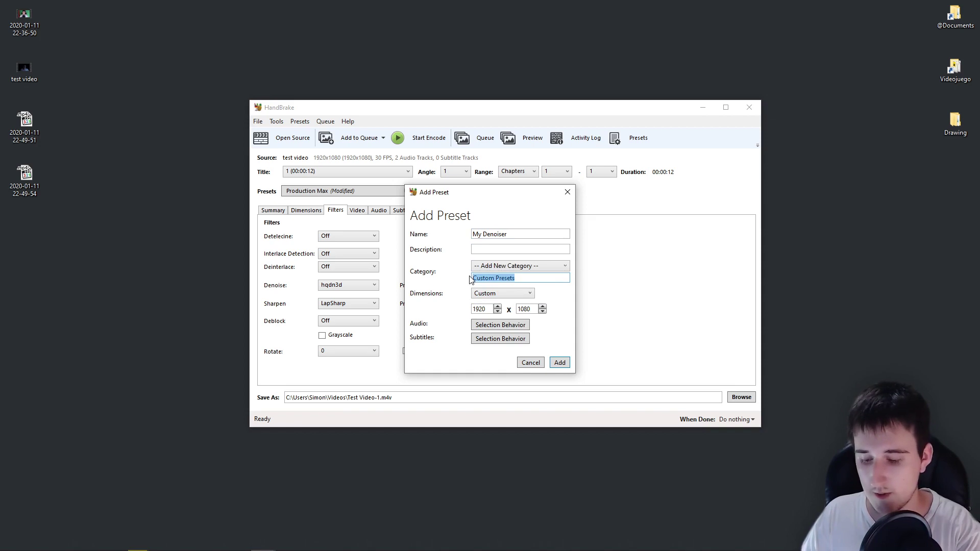
{"action": "type", "text": "Mine"}
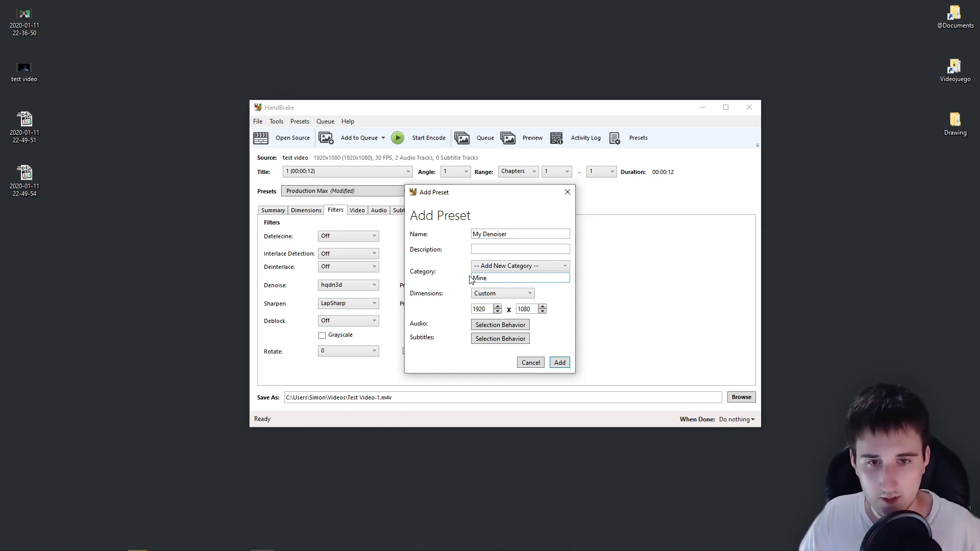
{"action": "left_click", "coordinate": [558, 363]}
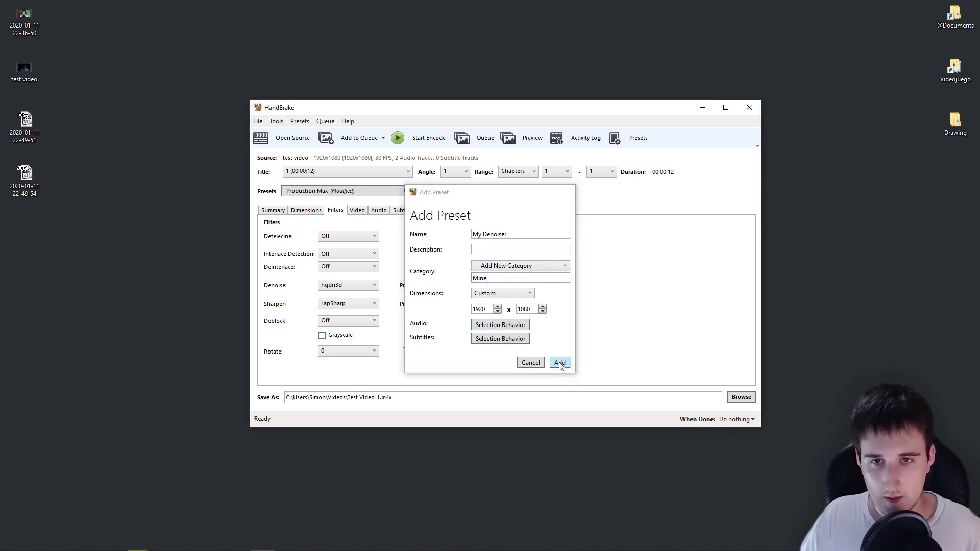
{"action": "left_click", "coordinate": [327, 195]}
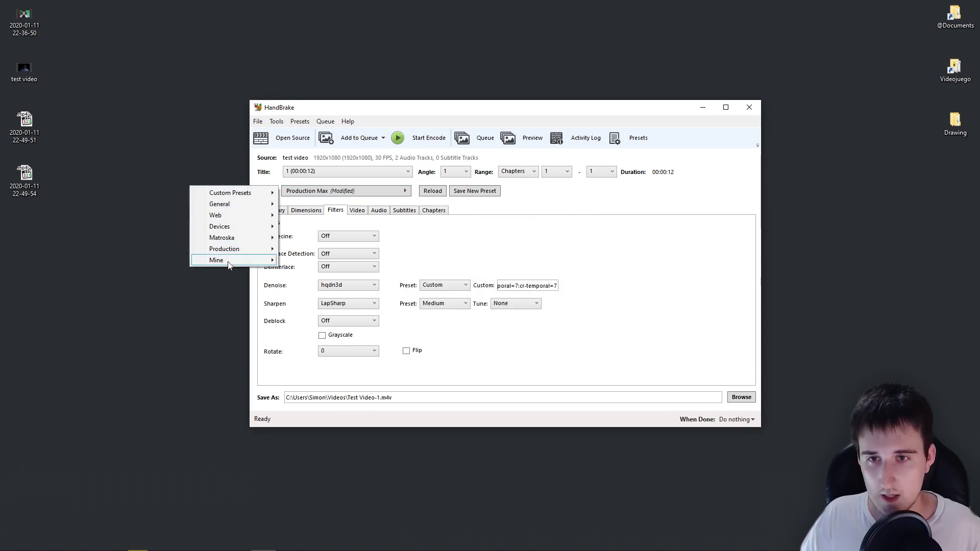
Set the output file to denoised on the Desktop and start encoding.
{"action": "mouse_move", "coordinate": [230, 261]}
{"action": "left_click", "coordinate": [528, 268]}
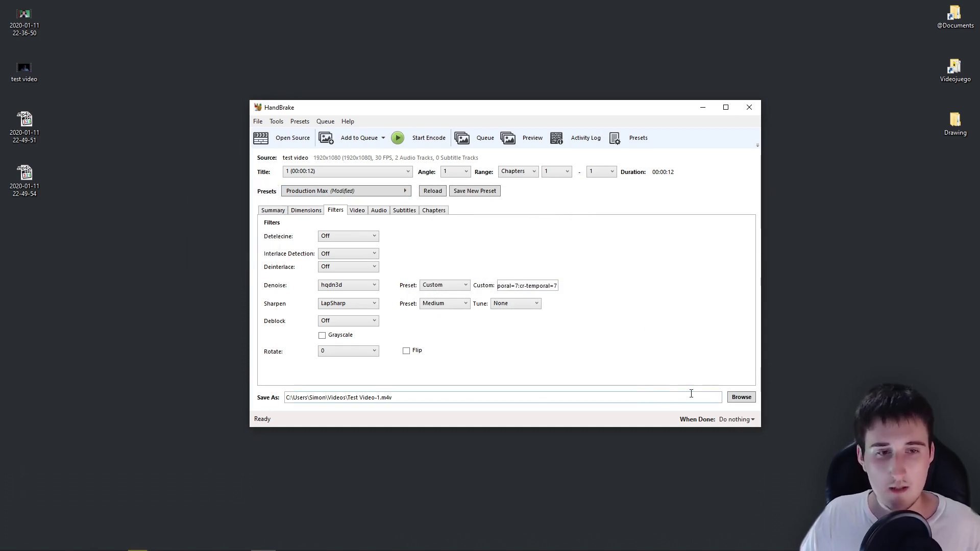
{"action": "left_click", "coordinate": [740, 398]}
{"action": "left_click", "coordinate": [291, 216]}
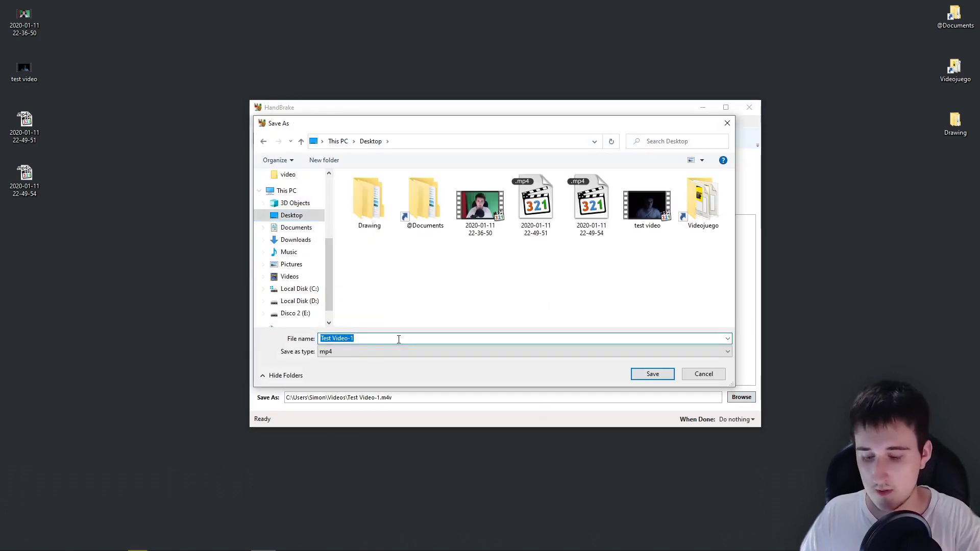
{"action": "type", "text": "denoised"}
{"action": "key", "text": "Return"}
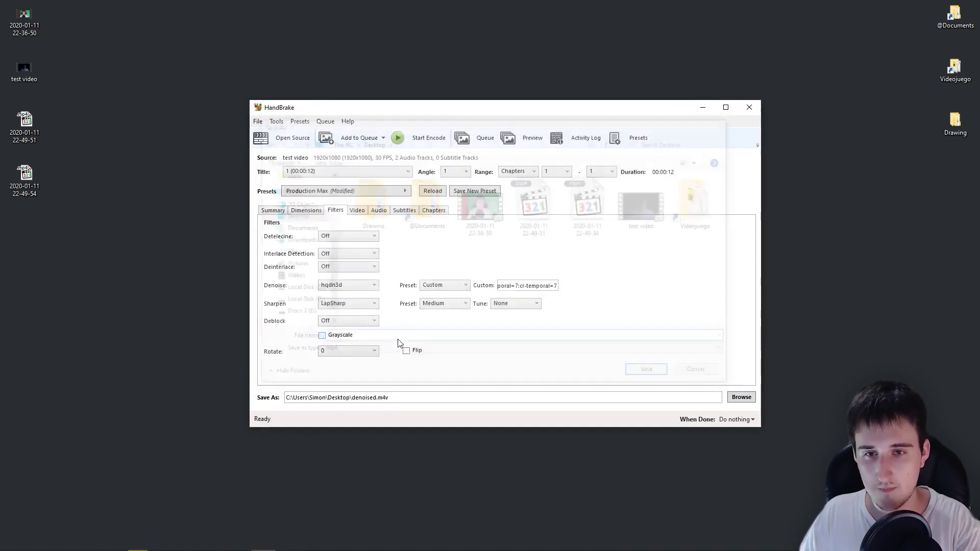
{"action": "left_click", "coordinate": [422, 145]}
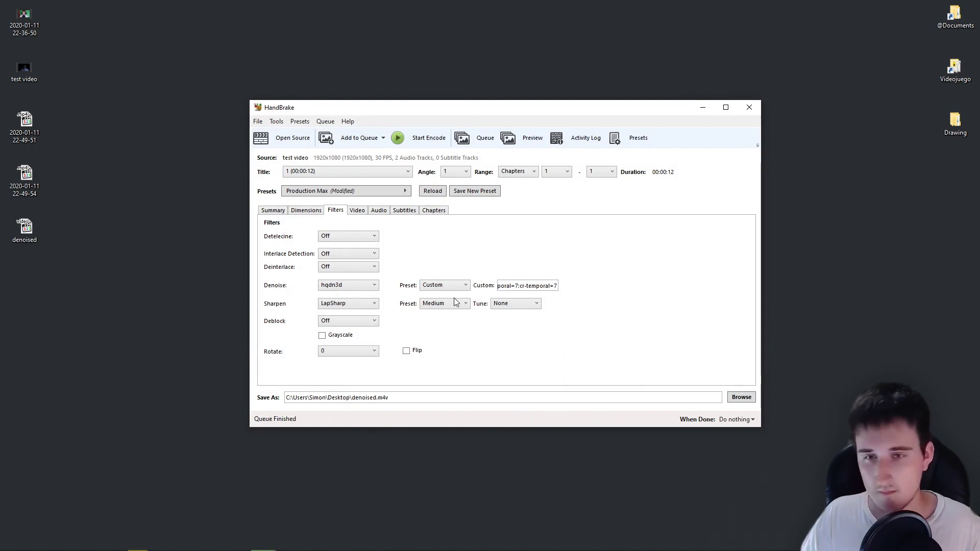
{"action": "double_click", "coordinate": [24, 232]}
{"action": "double_click", "coordinate": [412, 296]}
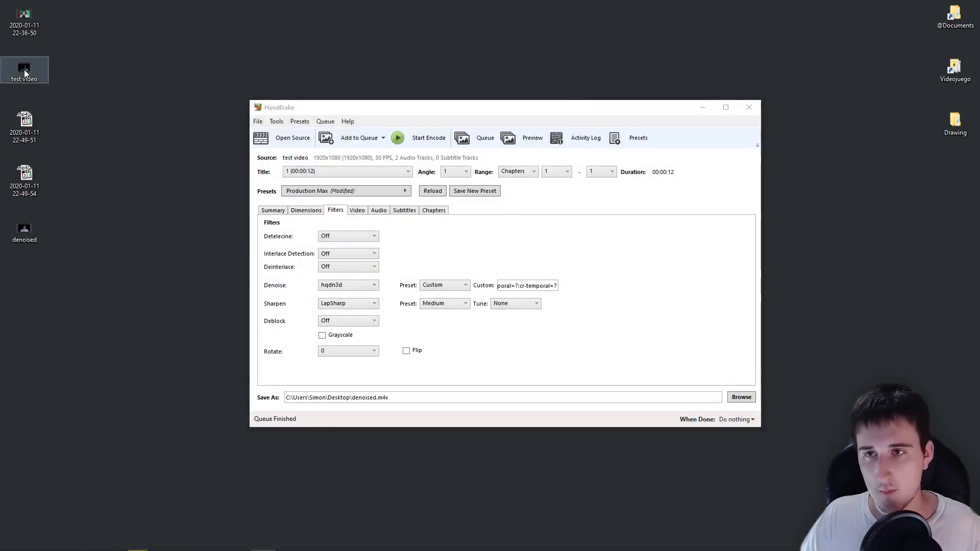
{"action": "double_click", "coordinate": [25, 74]}
{"action": "double_click", "coordinate": [591, 279]}
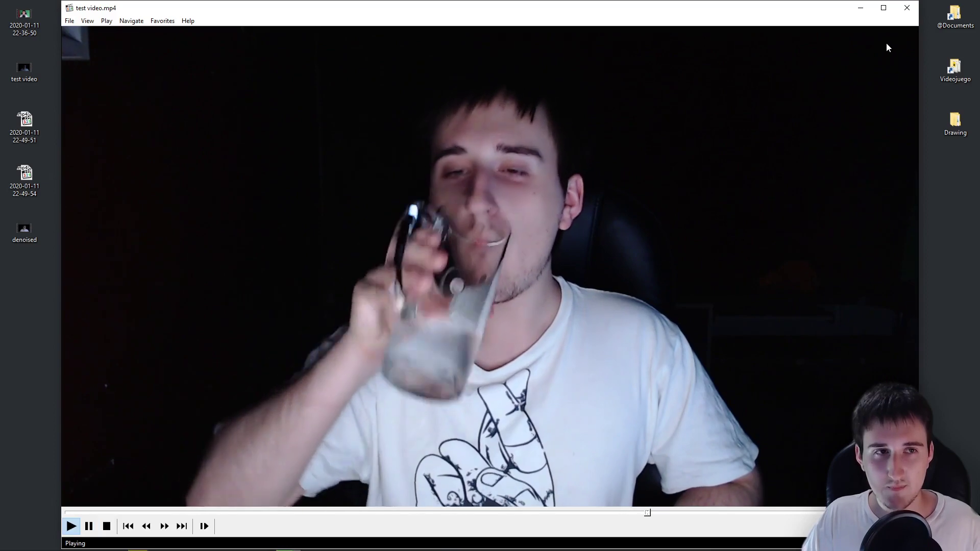
{"action": "left_click", "coordinate": [906, 7]}
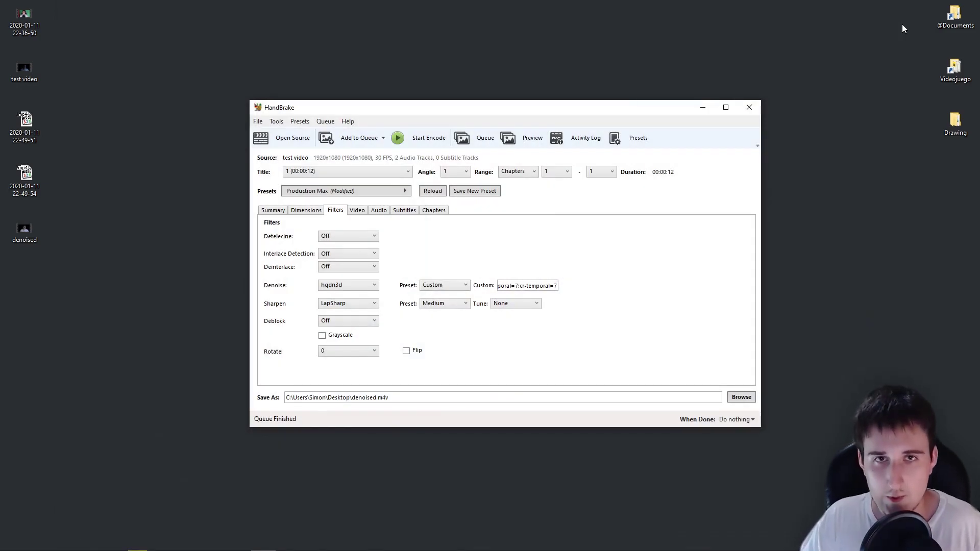